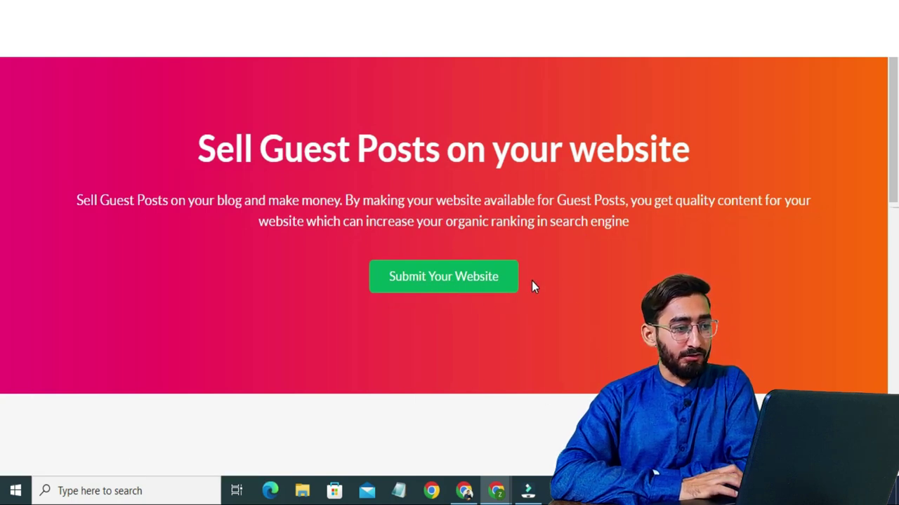
Step: Open the form for submitting a website to sell guest posts and look over the BisoPedia homepage
left_click(427, 279)
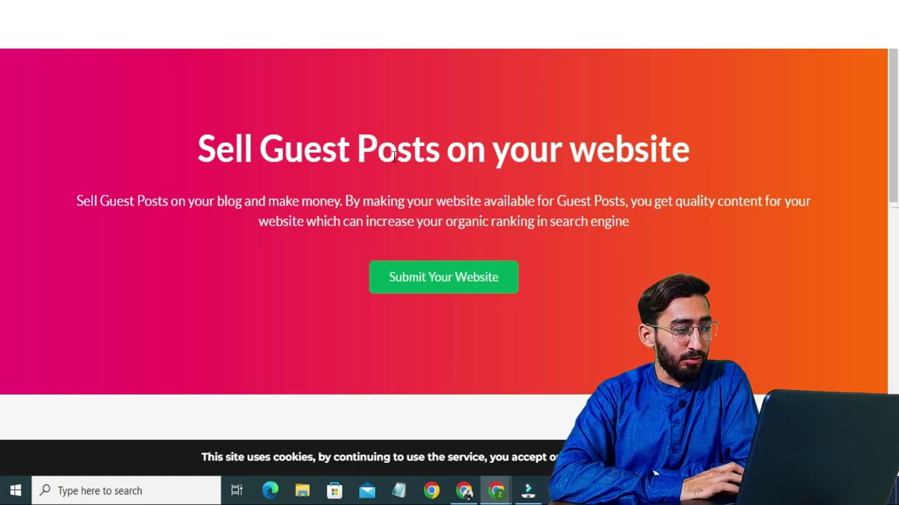
left_click(428, 280)
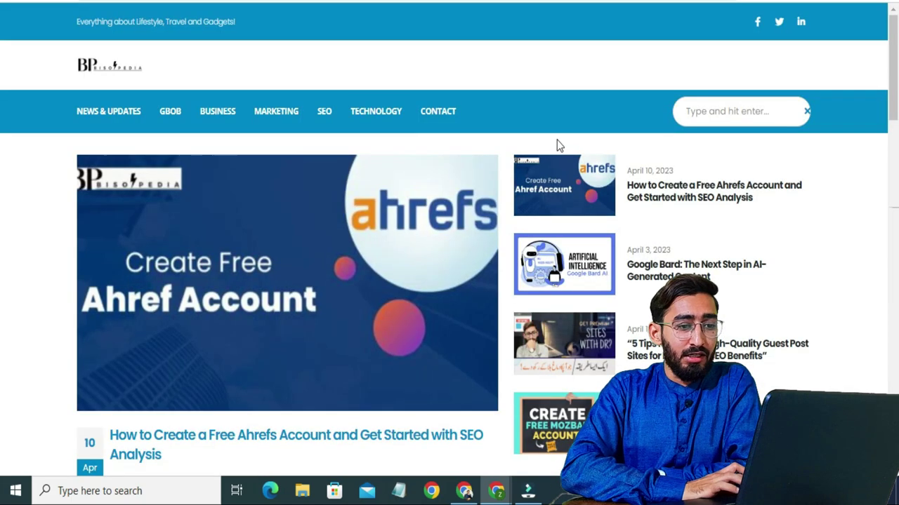
scroll(2, 120, "down", 5)
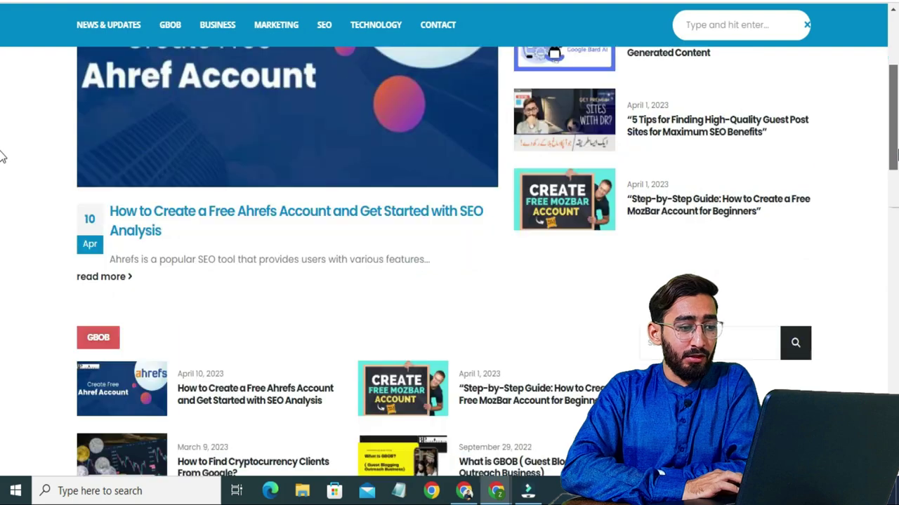
scroll(2, 167, "up", 5)
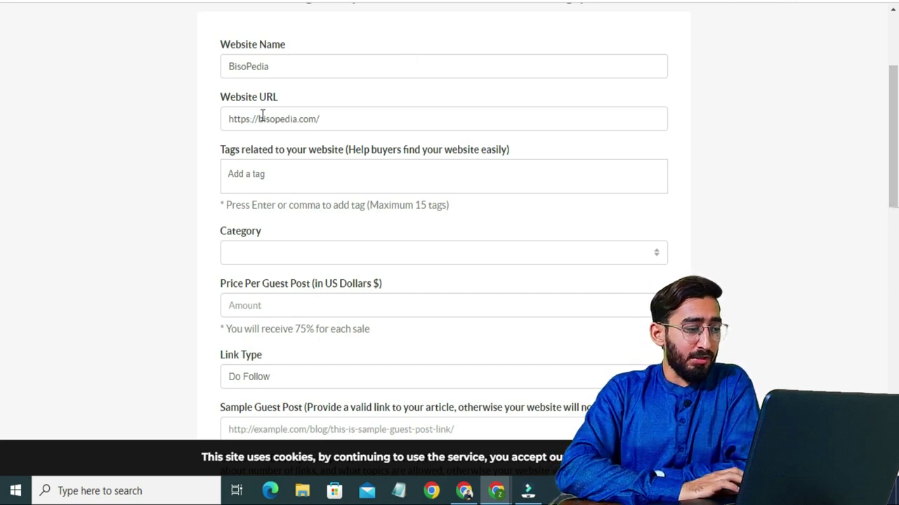
Step: Add the tags "marketing guest post", "business guest post" and "news and updates guest post", consulting the categories on the BisoPedia site
left_click(259, 177)
type("marketing guest post")
key("Return")
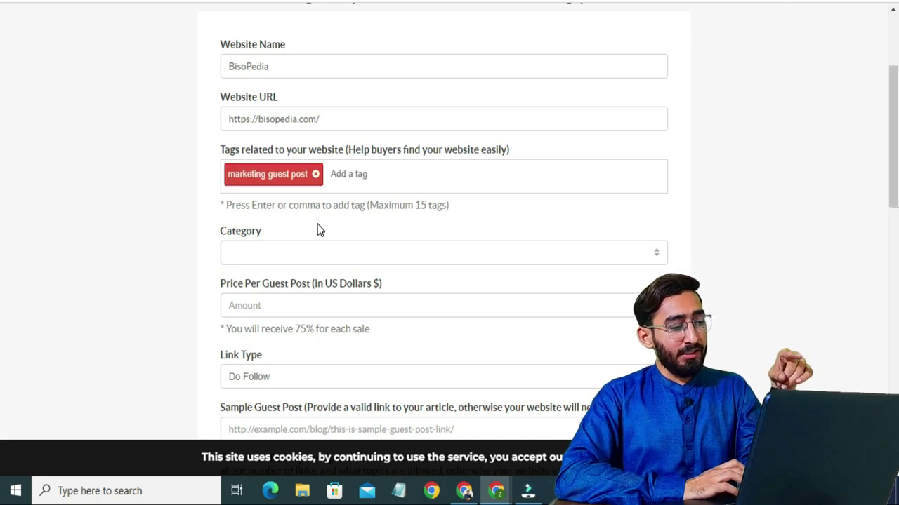
key("ctrl+Tab")
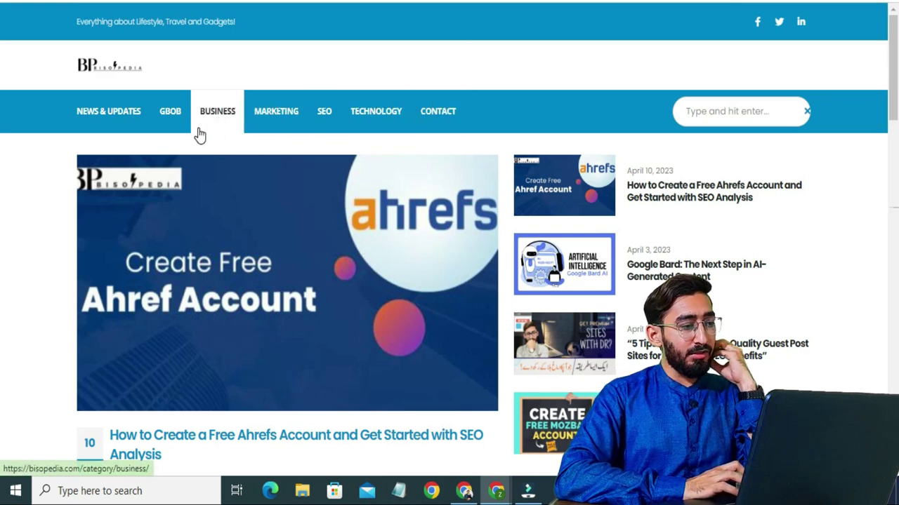
key("ctrl+Tab")
left_click(360, 173)
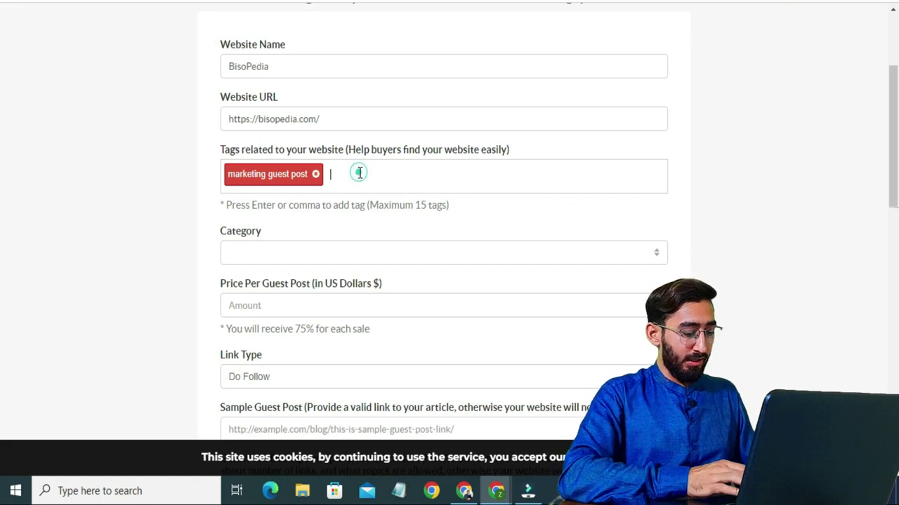
type("business gu")
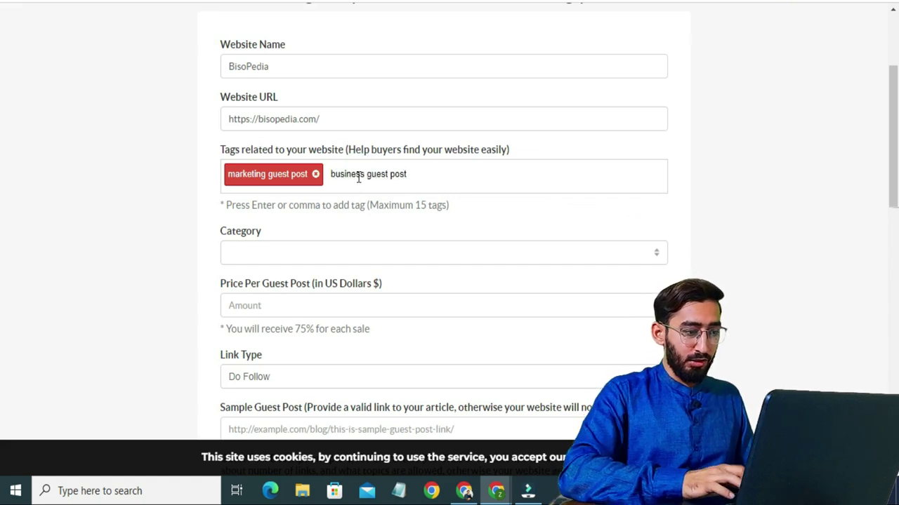
type("est post")
key("Return")
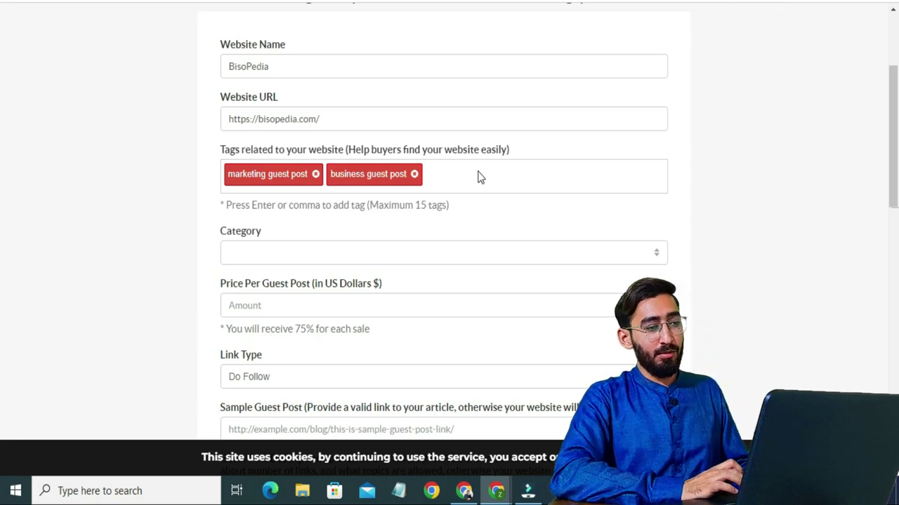
left_click(528, 2)
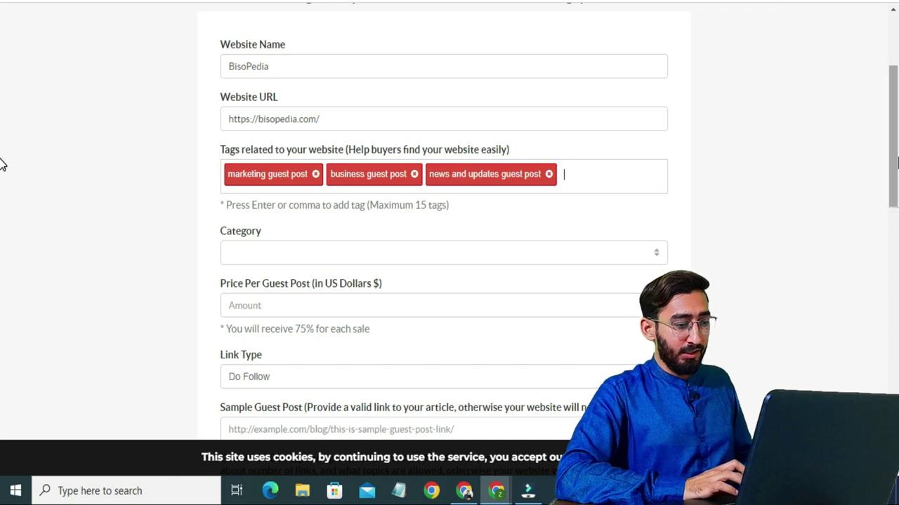
Step: Set the category to Business / Finance and the price per guest post to 35 US dollars
scroll(2, 175, "down", 2)
left_click(436, 142)
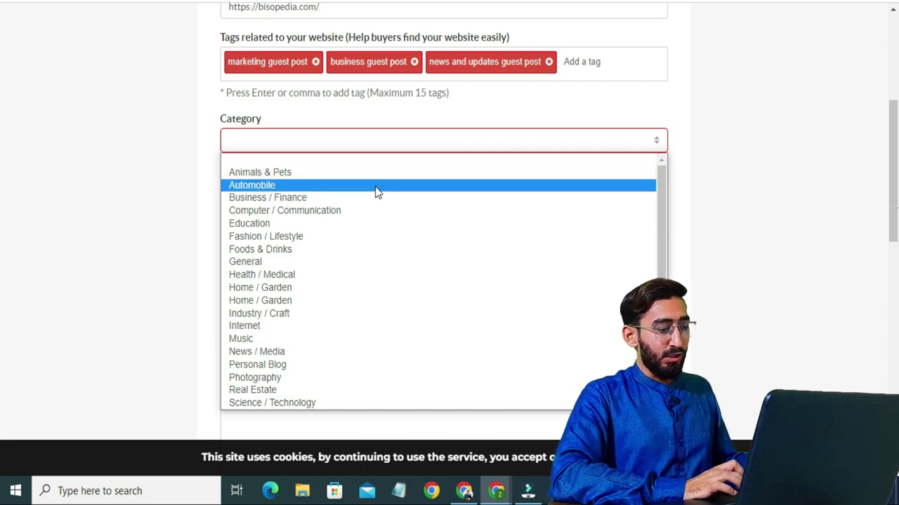
left_click(317, 200)
left_click(411, 203)
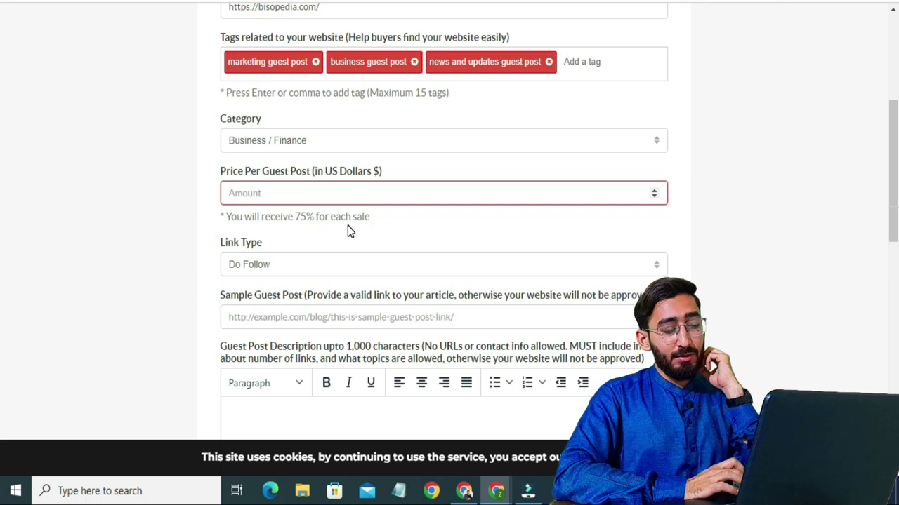
left_click(302, 194)
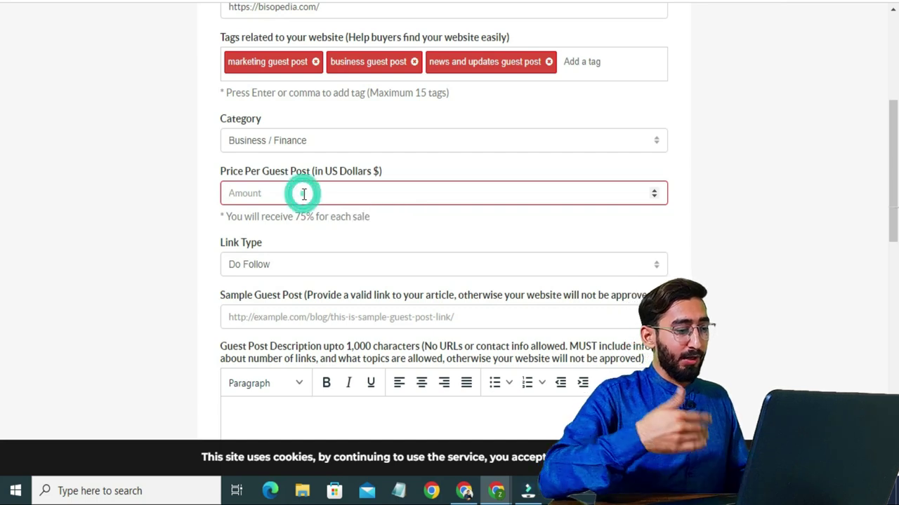
type("35")
left_click(398, 222)
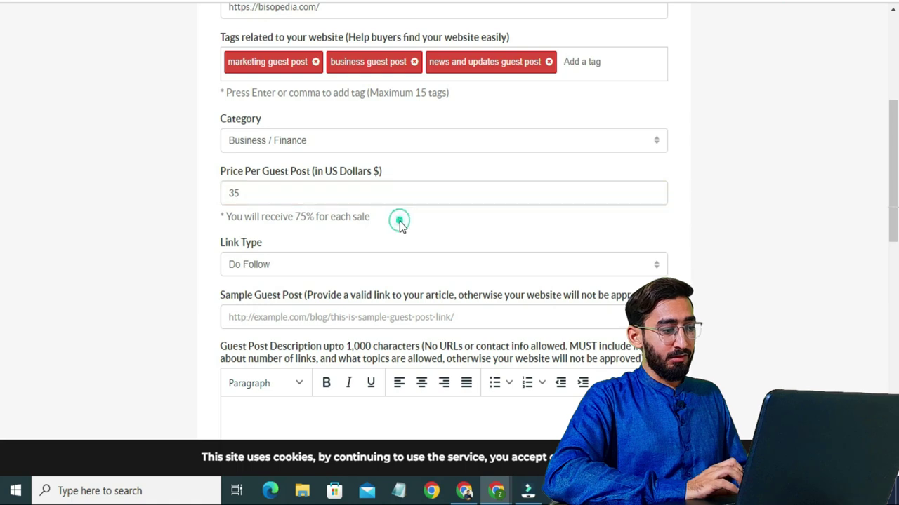
Step: Provide BisoPedia's truck transportation business article from its Business category as the sample guest post link
scroll(1, 189, "down", 2)
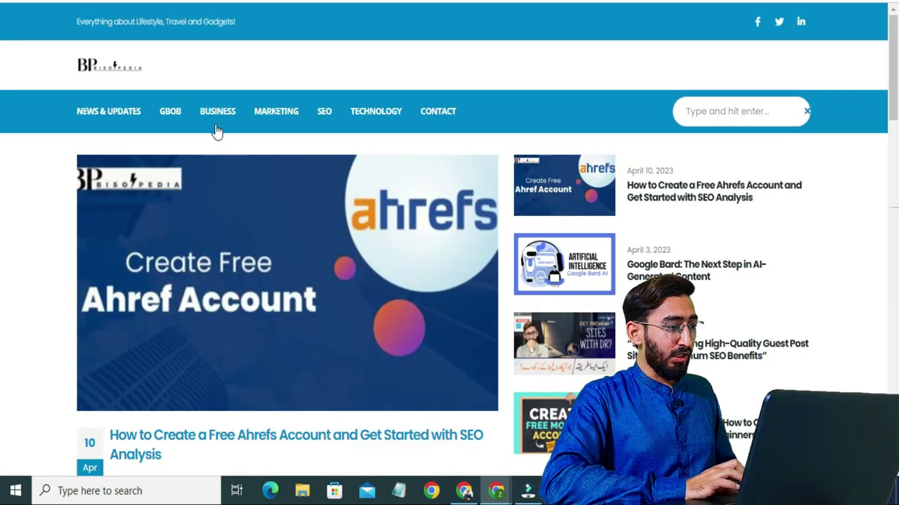
left_click(229, 116)
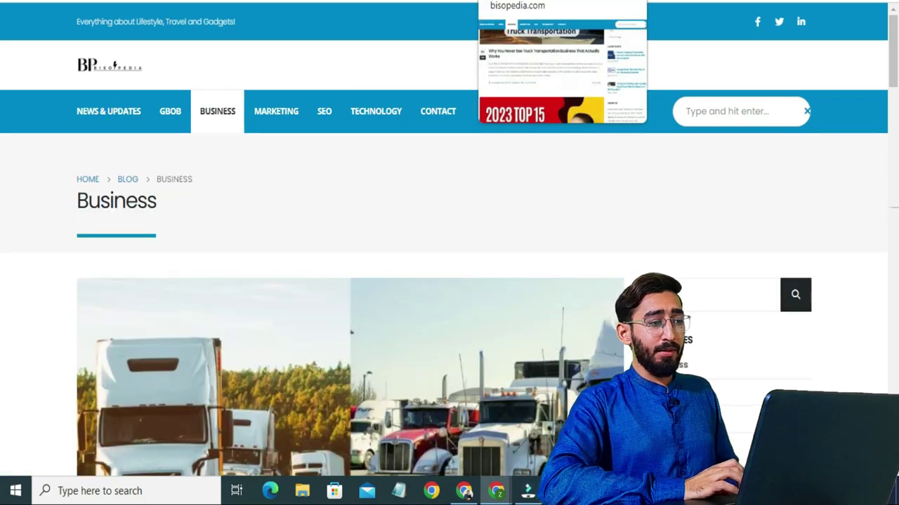
scroll(449, 281, "down", 7)
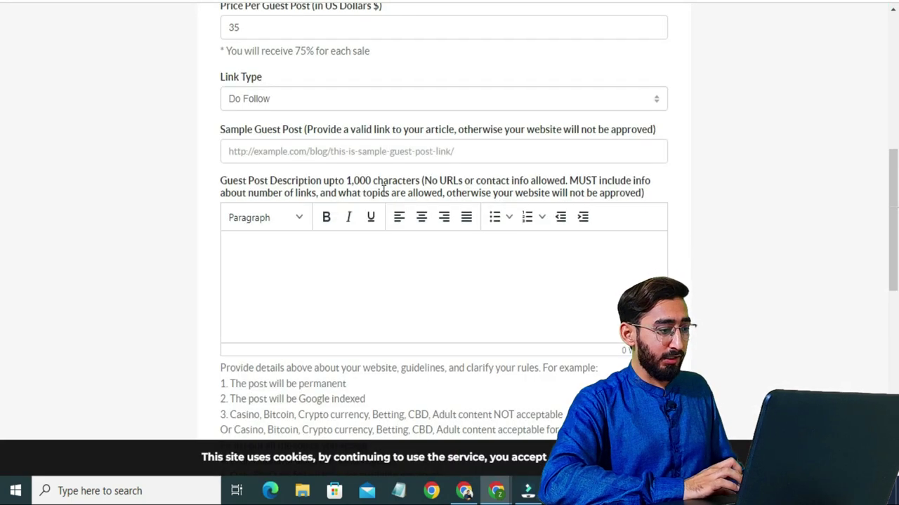
left_click(333, 150)
type("https://bisopedia.com/why-you-never-see-truck-transportation-business-that-actually-works/")
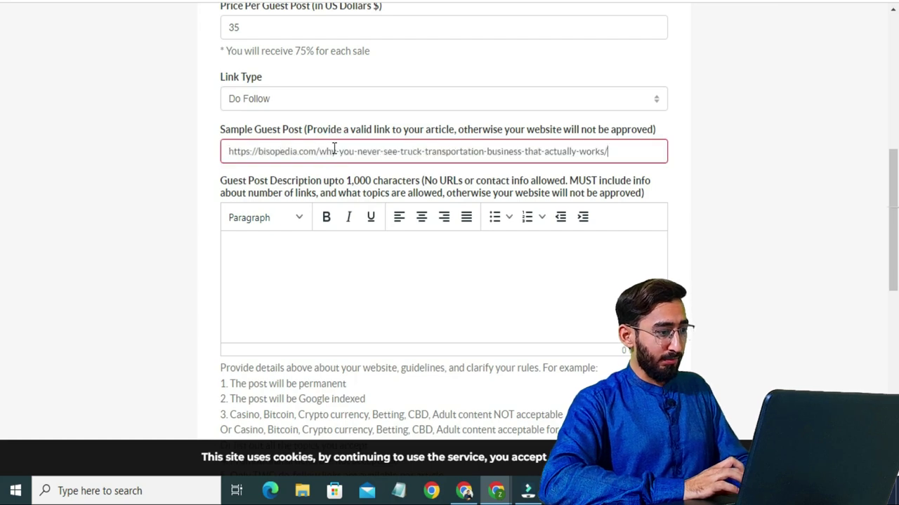
Step: Copy the example rules 1 to 7 given beneath the editor into the guest post description
left_click(295, 280)
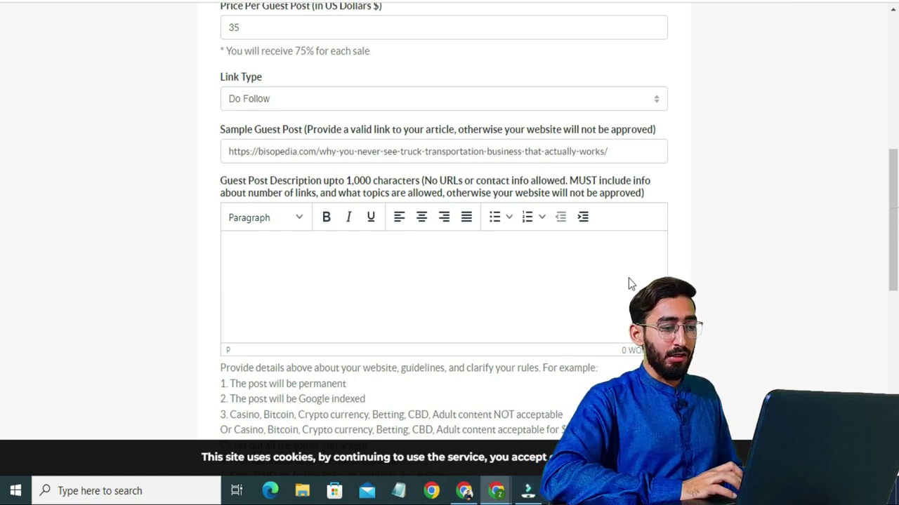
scroll(1, 211, "down", 3)
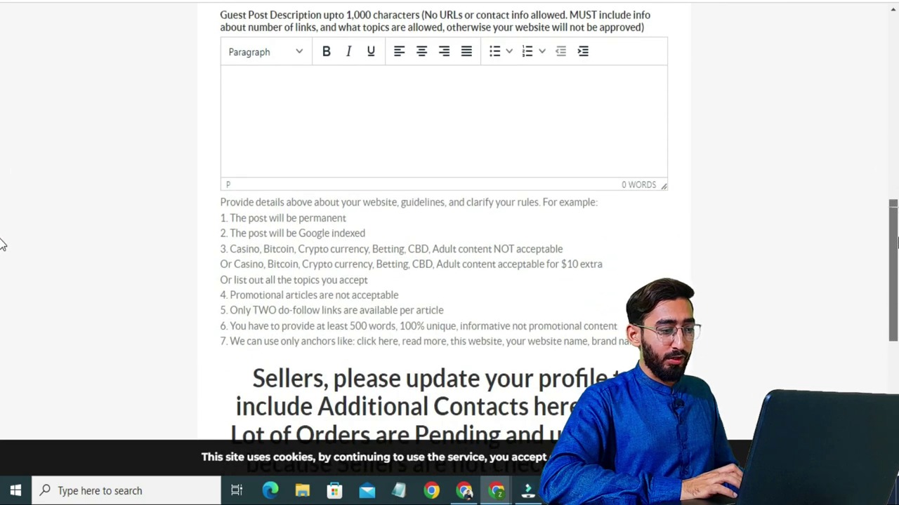
scroll(2, 245, "down", 1)
left_click(379, 126)
left_click(358, 127)
type("1. The post will be permanent 2. The post will be Google indexed 3. Casino, Bitcoin, Crypto currency, Betting, CBD, Adult content NOT acceptable Or Casino, Bitcoin, Crypto currency, Betting, CBD, Adult content acceptable for $10 extra Or list out all the topics you accept 4. Promotional articles are not acceptable 5. Only TWO do-follow links are available per article 6. You have to provide at least 500 words, 100% unique, informative not promotional content 7. We can use only anchors like: click here, read more, this website, your website name, brand name")
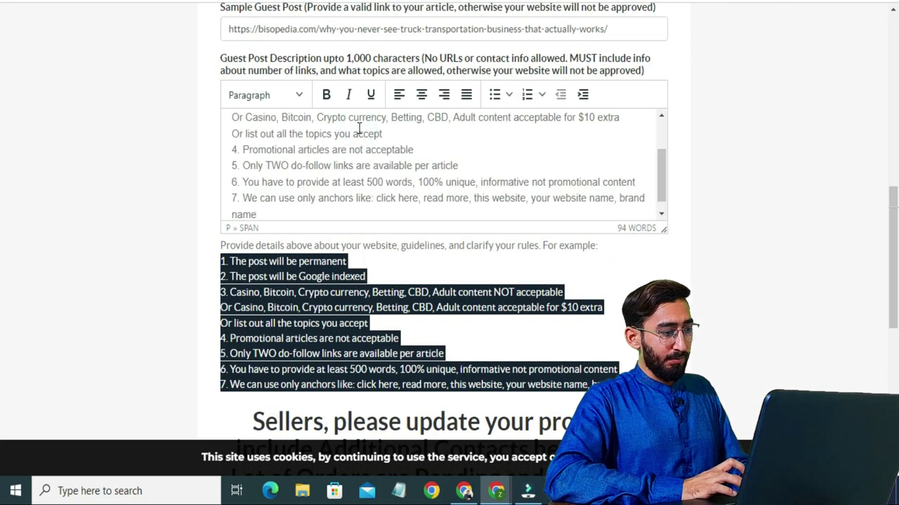
left_click(366, 327)
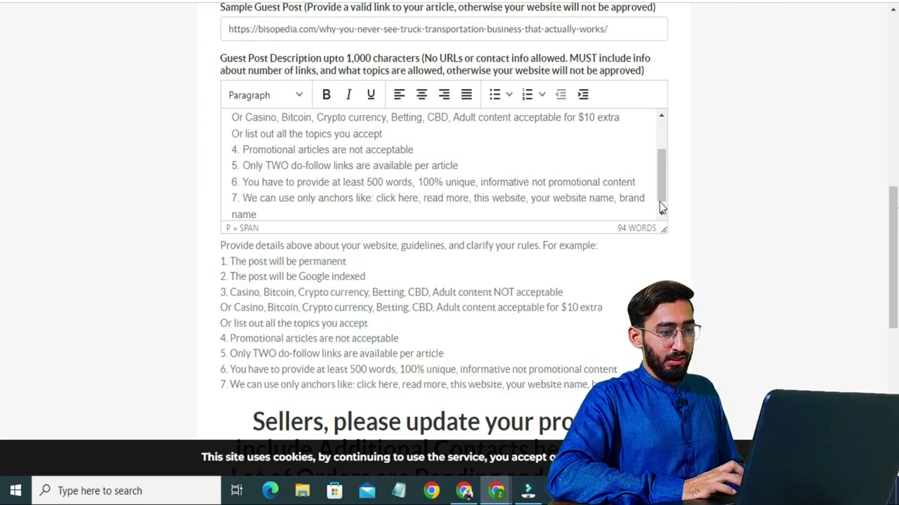
Step: Delete the "Or Casino, Bitcoin, Crypto currency, Betting, CBD, Adult content acceptable for $10 extra" line from the description and review the remaining rules
left_click_drag(658, 186, 232, 156)
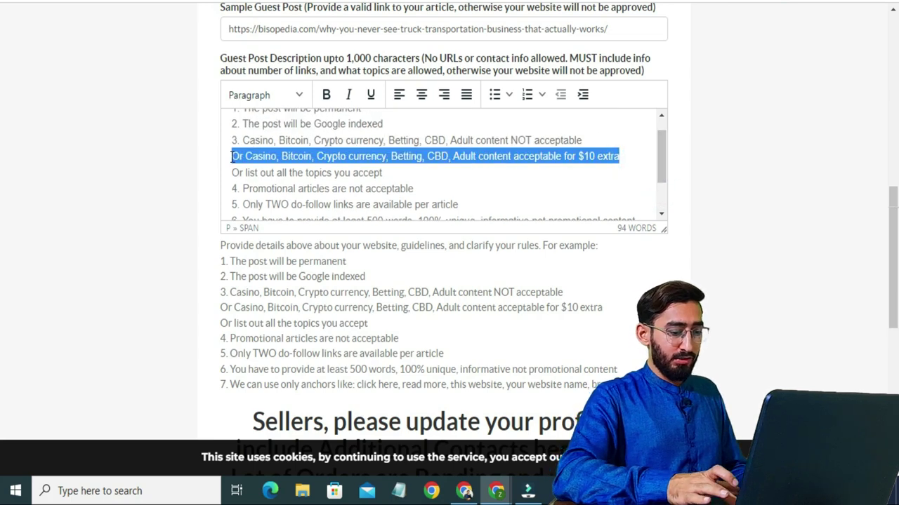
key("BackSpace")
key("BackSpace")
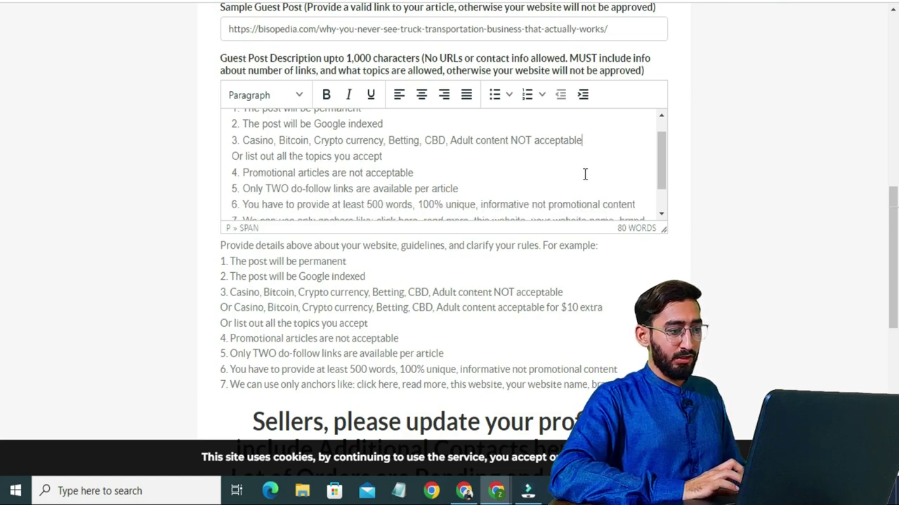
left_click_drag(661, 162, 369, 301)
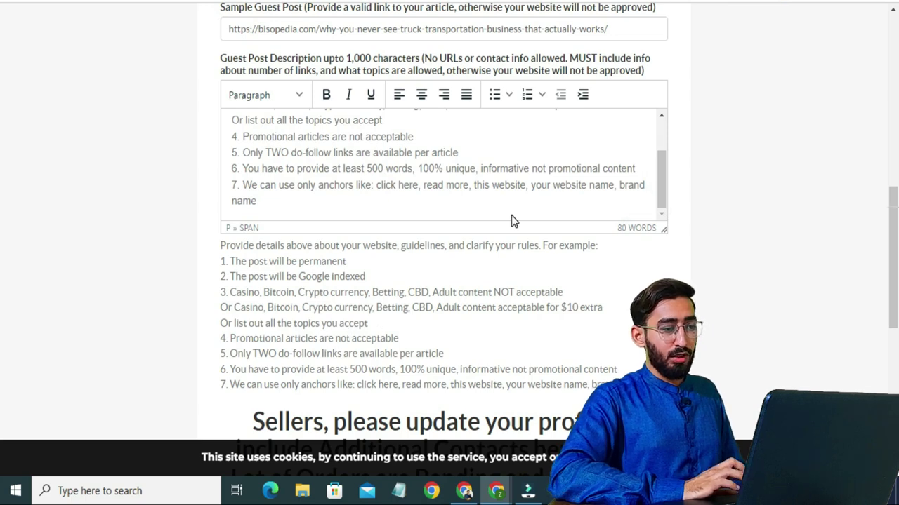
left_click_drag(662, 191, 662, 138)
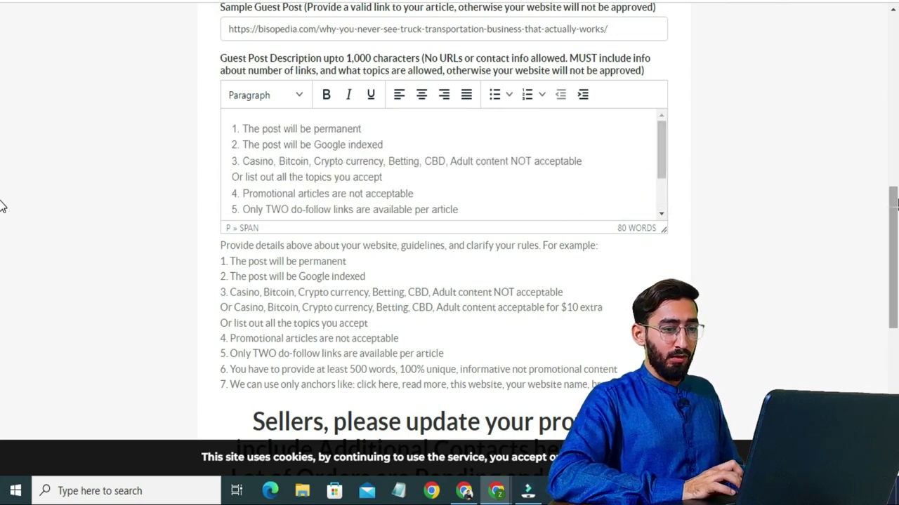
Step: Submit the completed BisoPedia website form
scroll(2, 200, "down", 5)
scroll(2, 309, "up", 1)
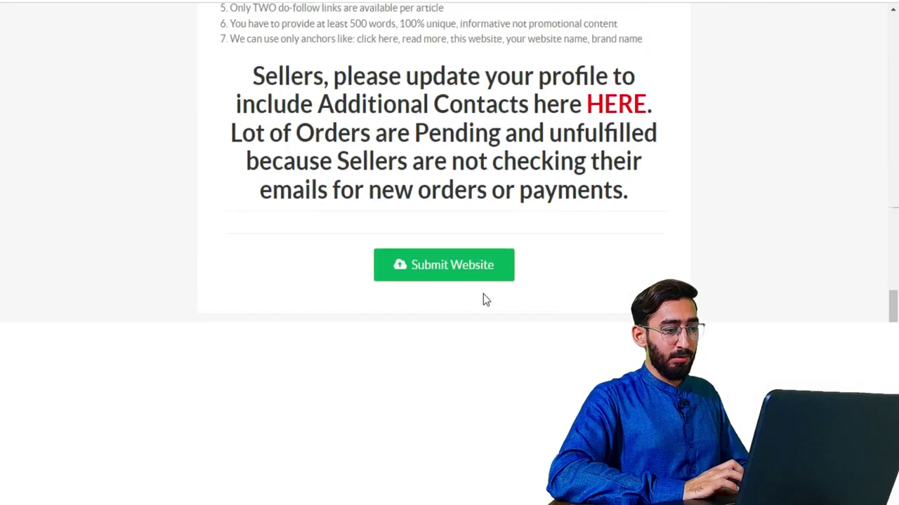
left_click(428, 271)
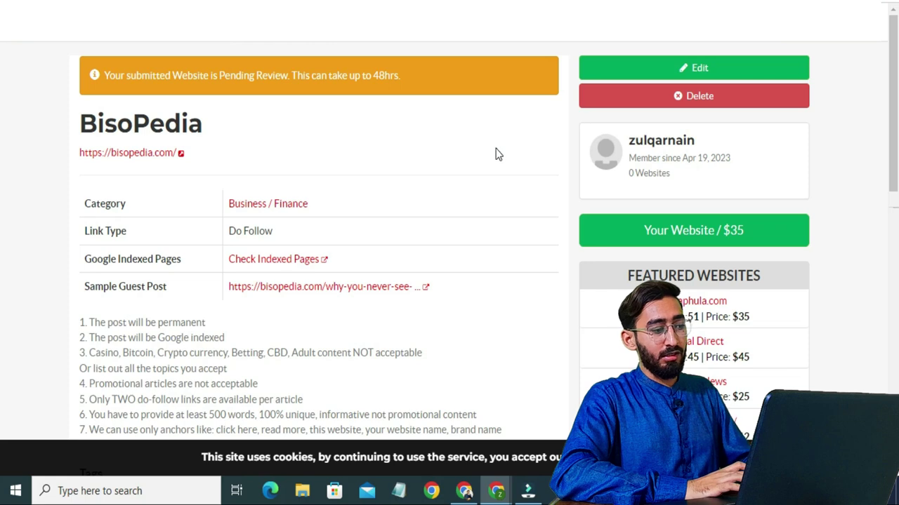
Step: Review the submitted BisoPedia listing, including its review status, details, rules and tags
scroll(2, 118, "down", 1)
scroll(2, 118, "down", 1)
scroll(2, 109, "up", 1)
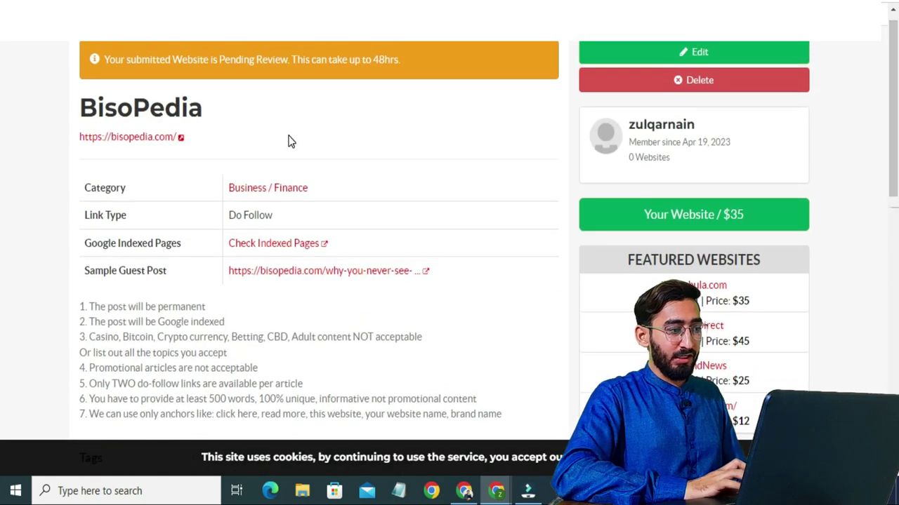
double_click(187, 106)
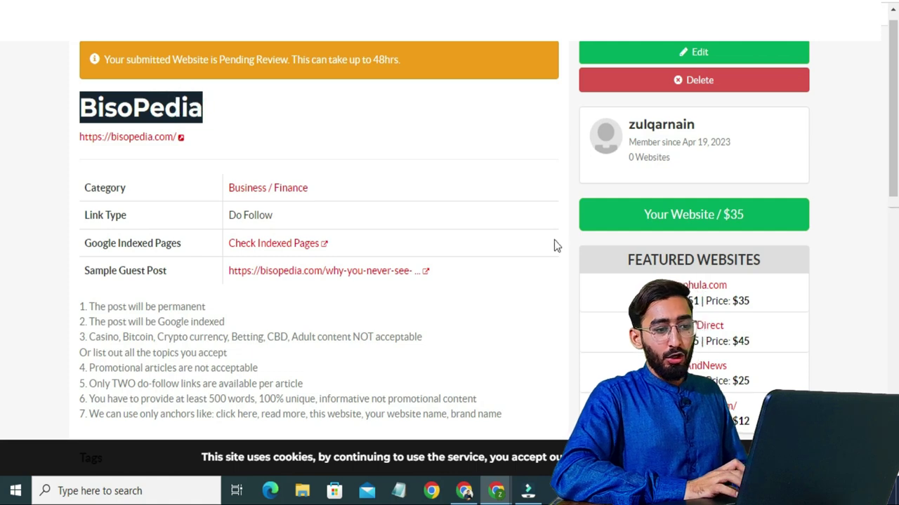
left_click(827, 155)
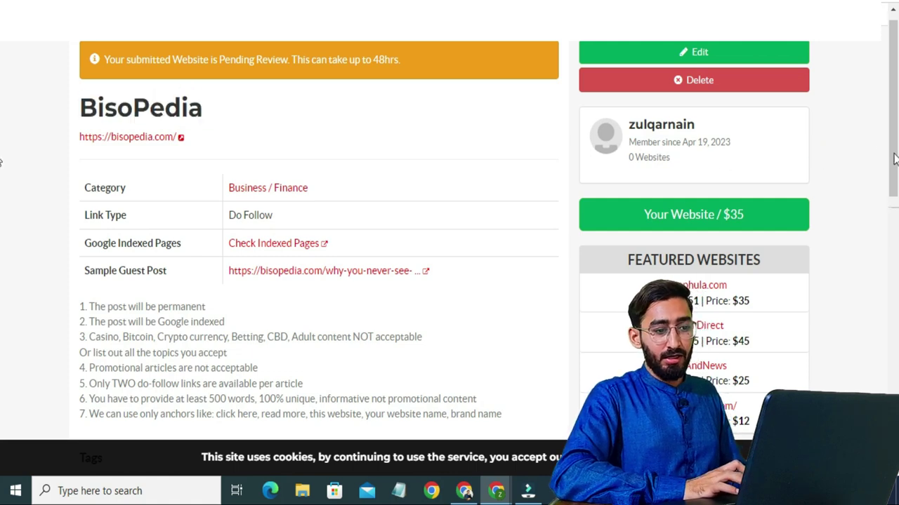
scroll(2, 160, "down", 3)
left_click_drag(896, 238, 895, 111)
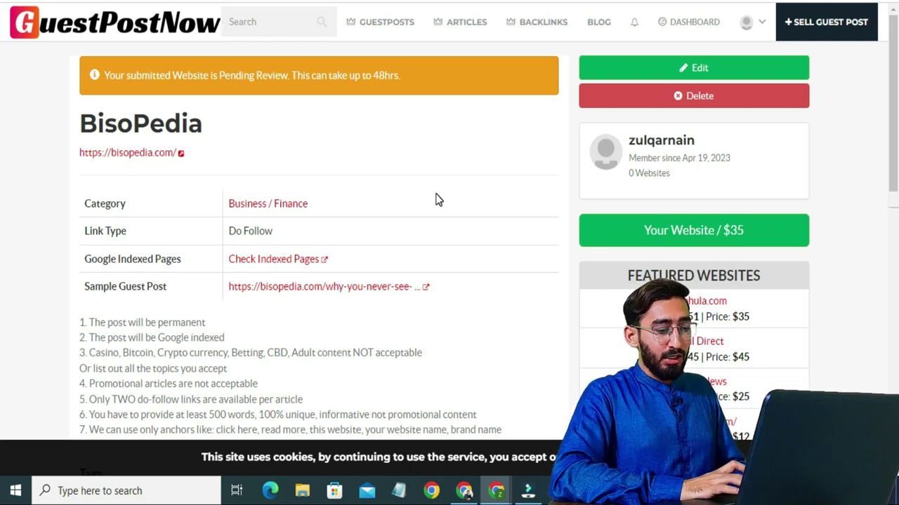
Step: Switch to the other browser profile's Blogger dashboard and look through the list of its own blogs
left_click(464, 490)
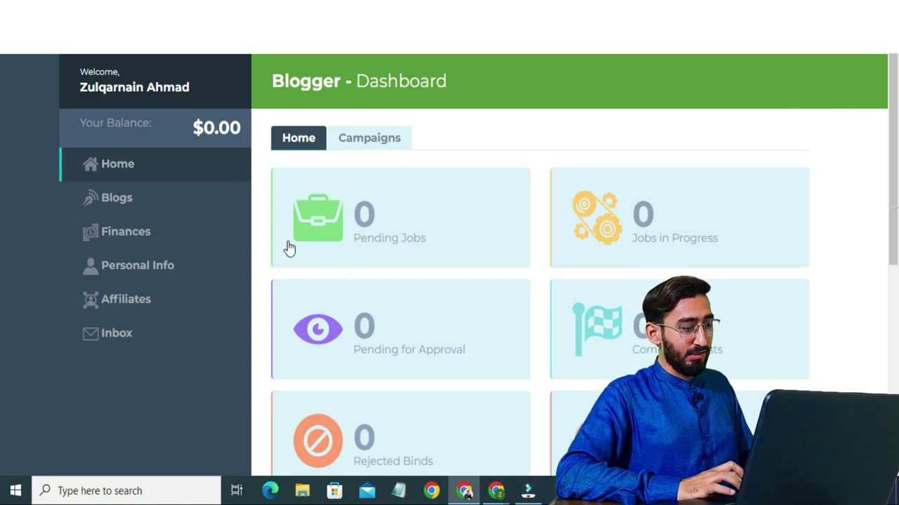
left_click(137, 197)
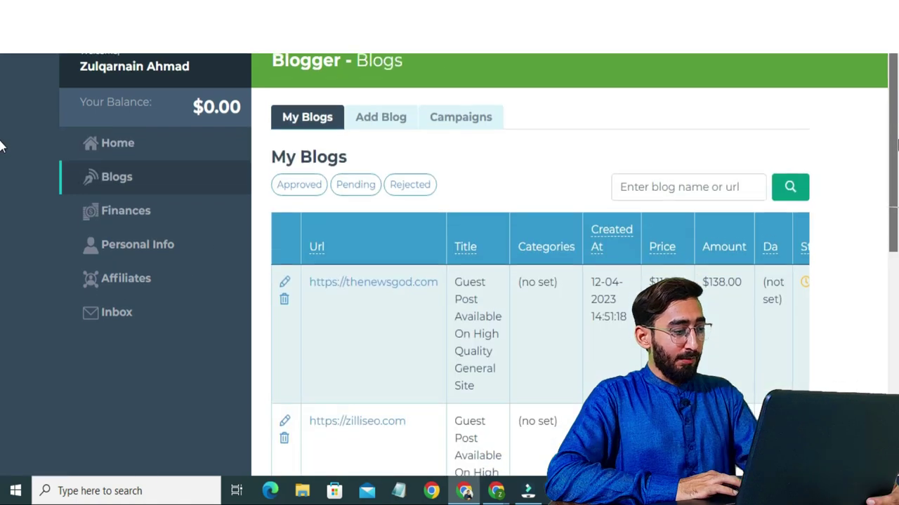
scroll(2, 175, "down", 5)
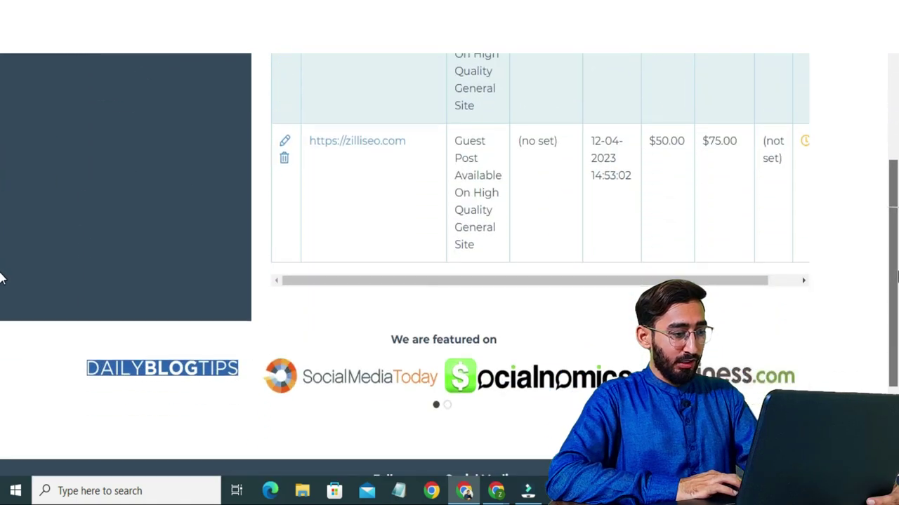
Step: Finish viewing the My Blogs list and open the form for adding a new blog
left_click_drag(894, 277, 894, 104)
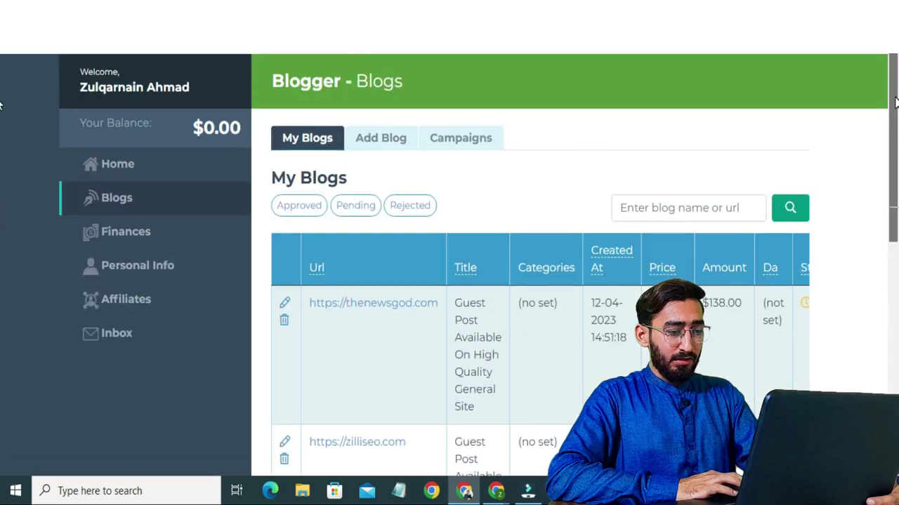
scroll(894, 105, "down", 1)
scroll(894, 106, "up", 1)
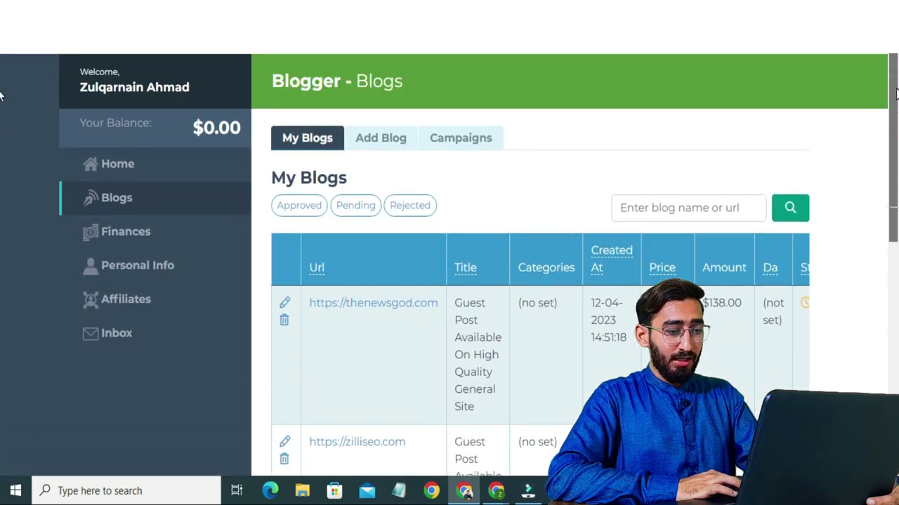
left_click(383, 143)
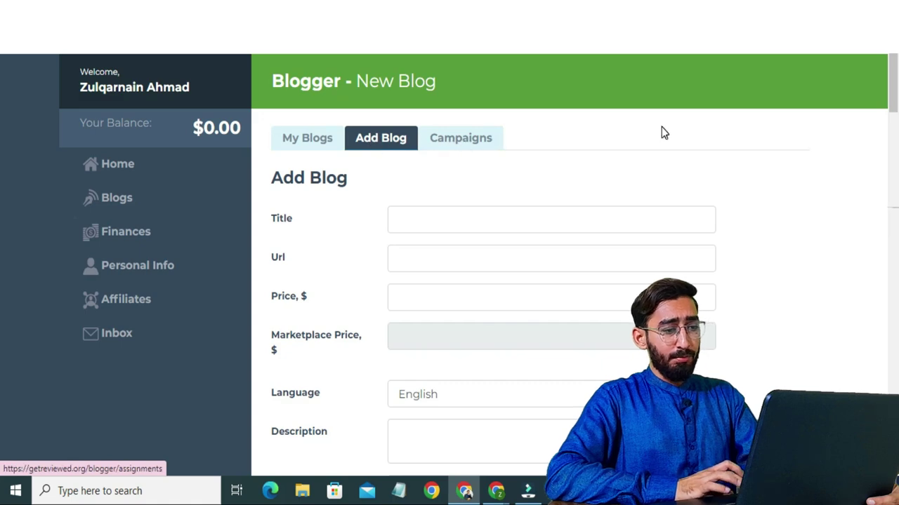
Step: Examine the Add Blog form's fields, from title, URL and price through the full category list to the save option
scroll(1, 83, "down", 2)
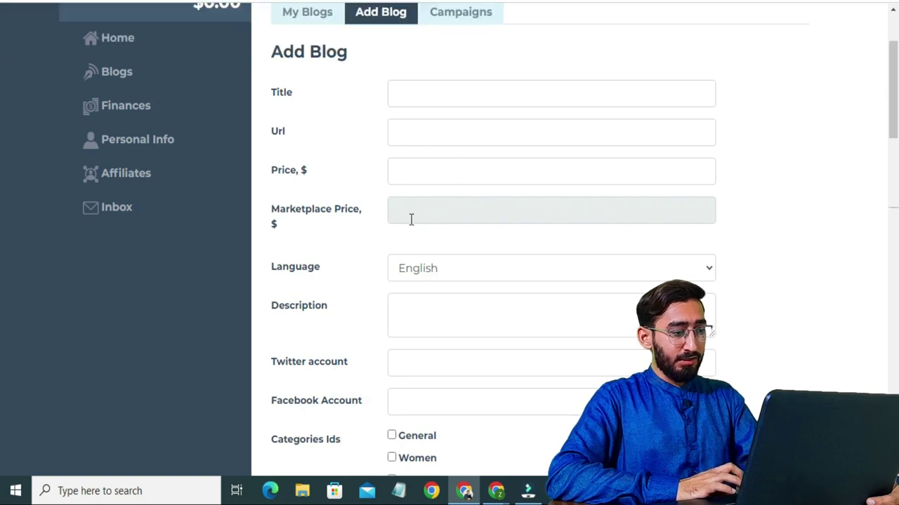
left_click_drag(895, 125, 895, 163)
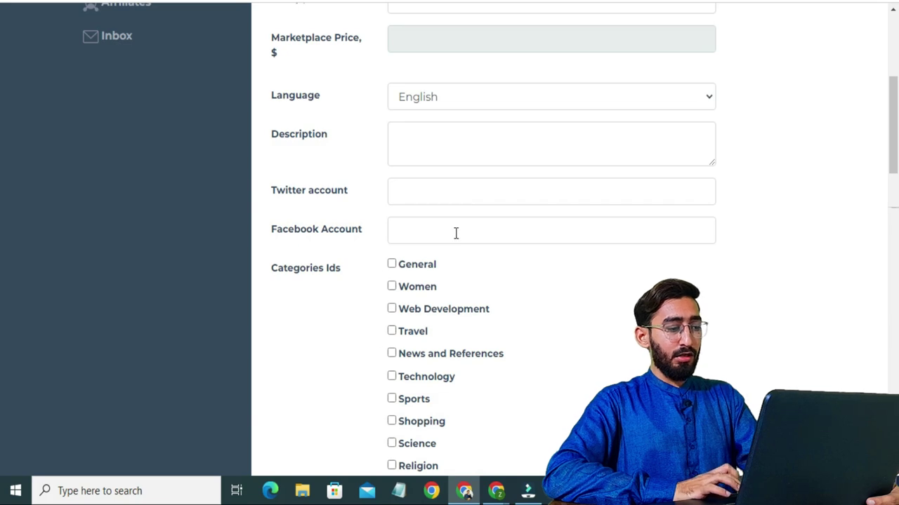
scroll(0, 144, "down", 8)
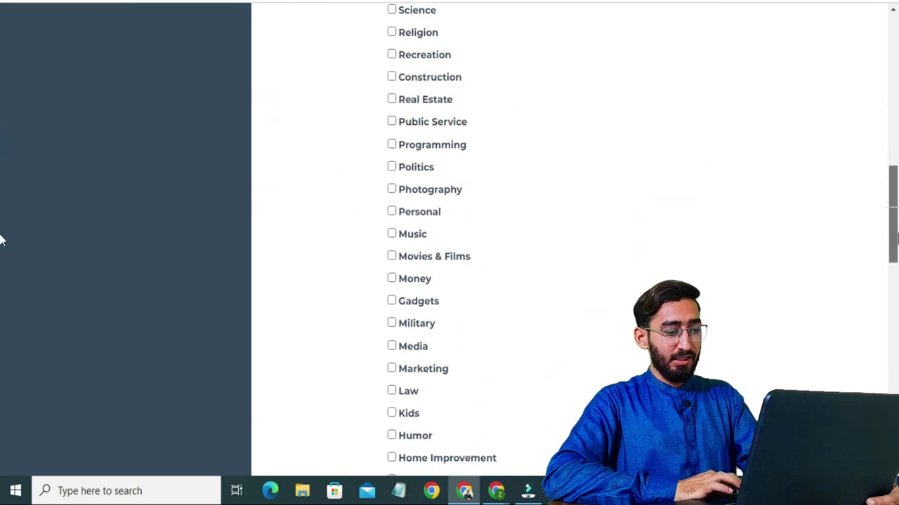
scroll(1, 323, "down", 10)
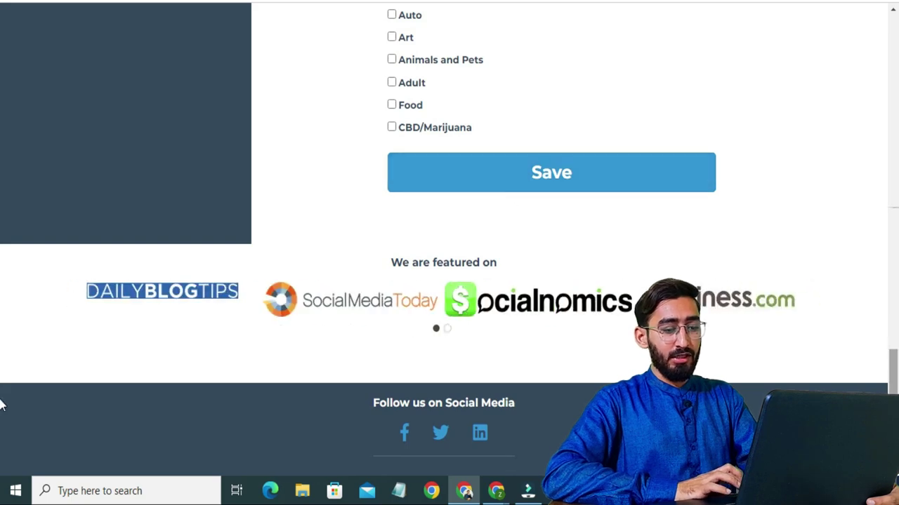
scroll(2, 379, "up", 7)
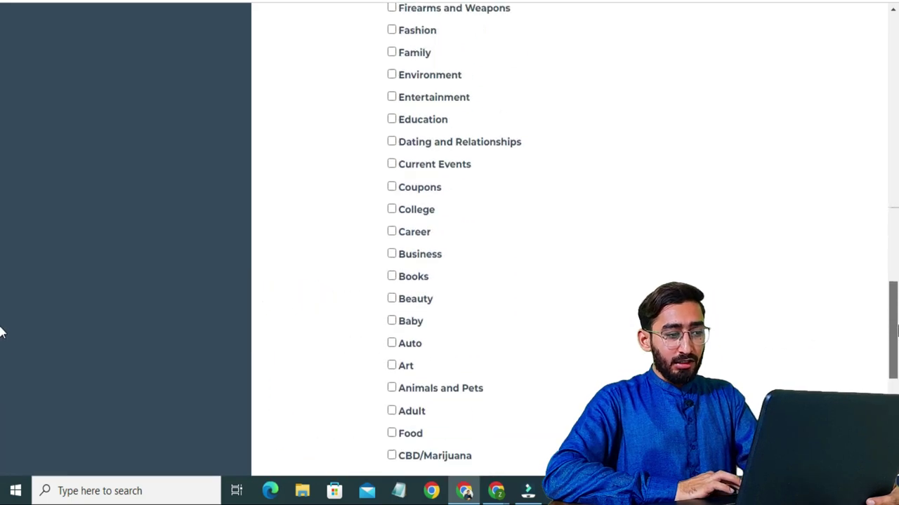
scroll(2, 307, "up", 6)
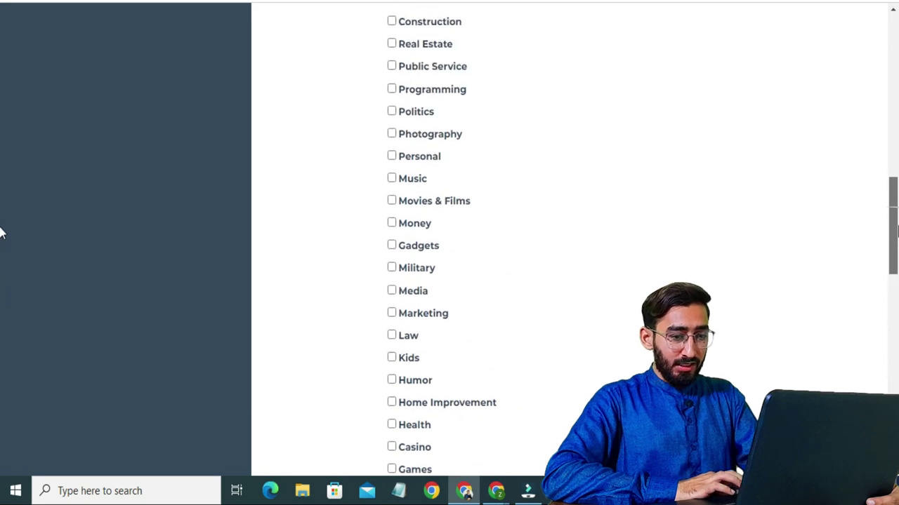
scroll(1, 176, "up", 9)
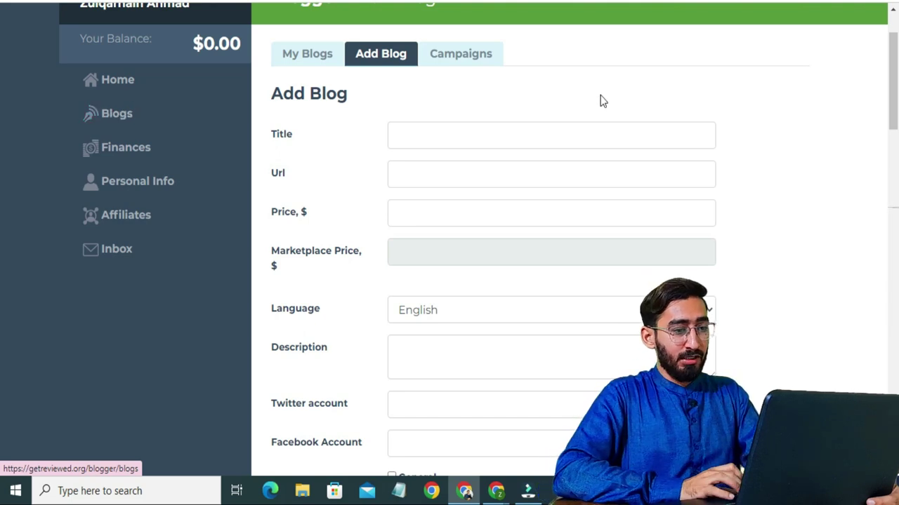
scroll(1, 89, "up", 1)
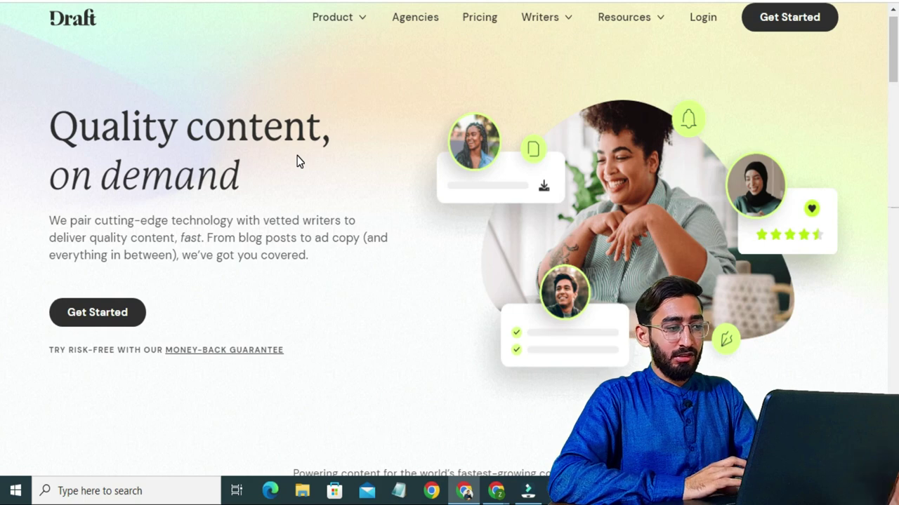
Step: Open Draft's writer sign-up, choose "I'm a writer" as the account type and continue to the registration form
mouse_move(547, 19)
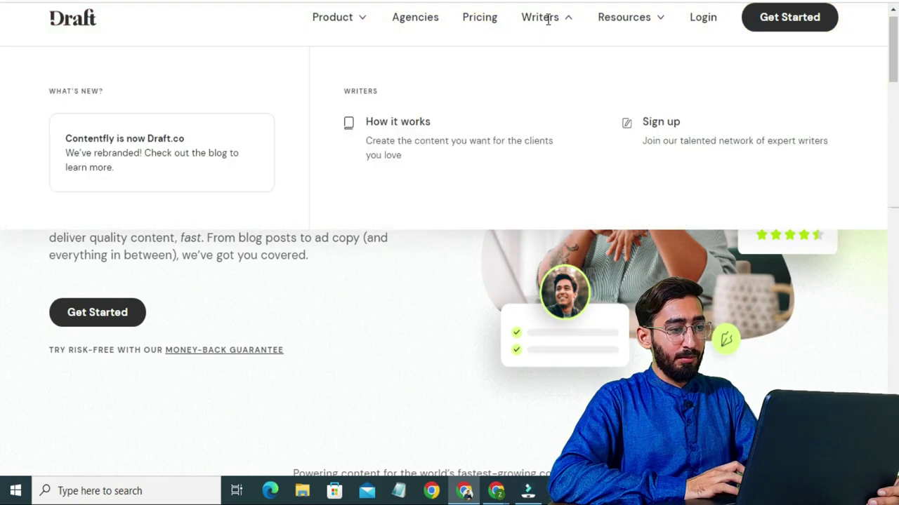
left_click(667, 133)
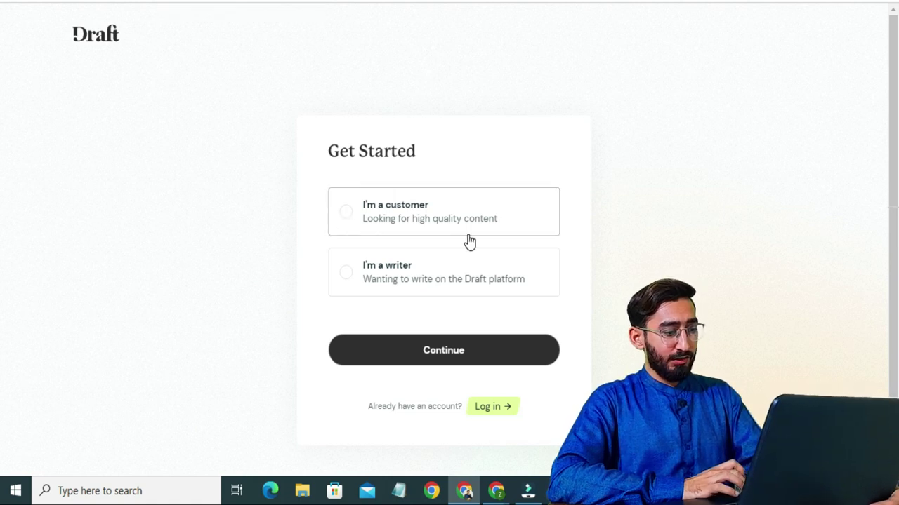
left_click(425, 280)
left_click(452, 350)
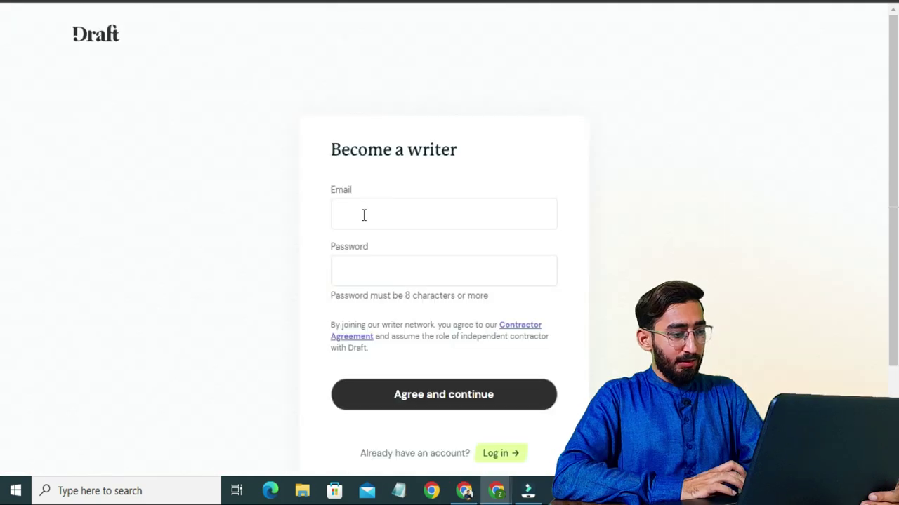